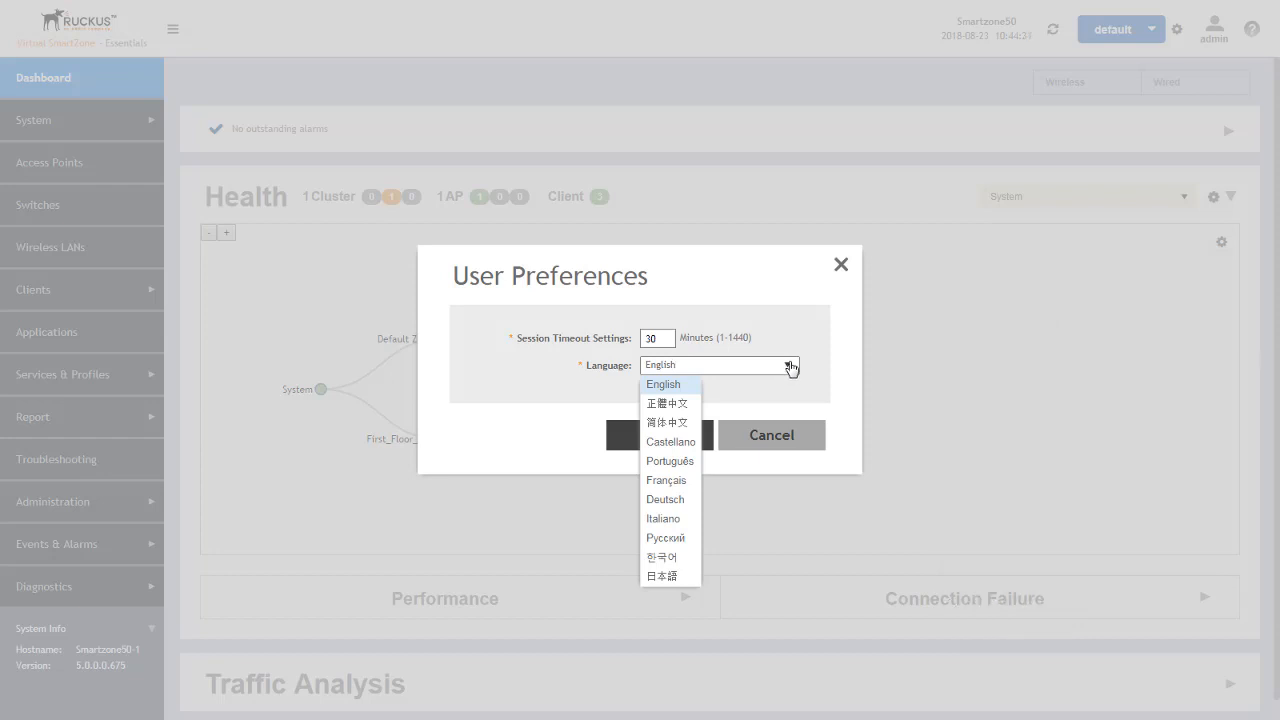
# - Check the languages offered in User Preferences and close the dialog without saving
pyautogui.click(845, 375)
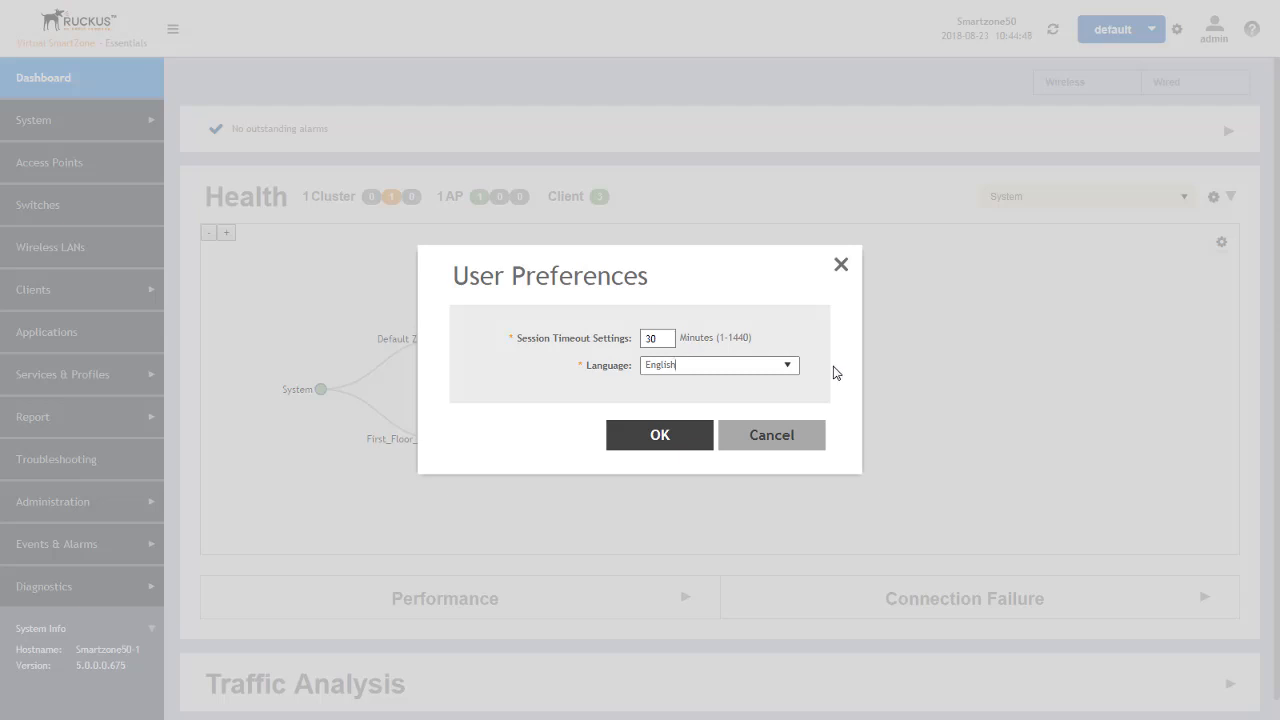
pyautogui.click(777, 440)
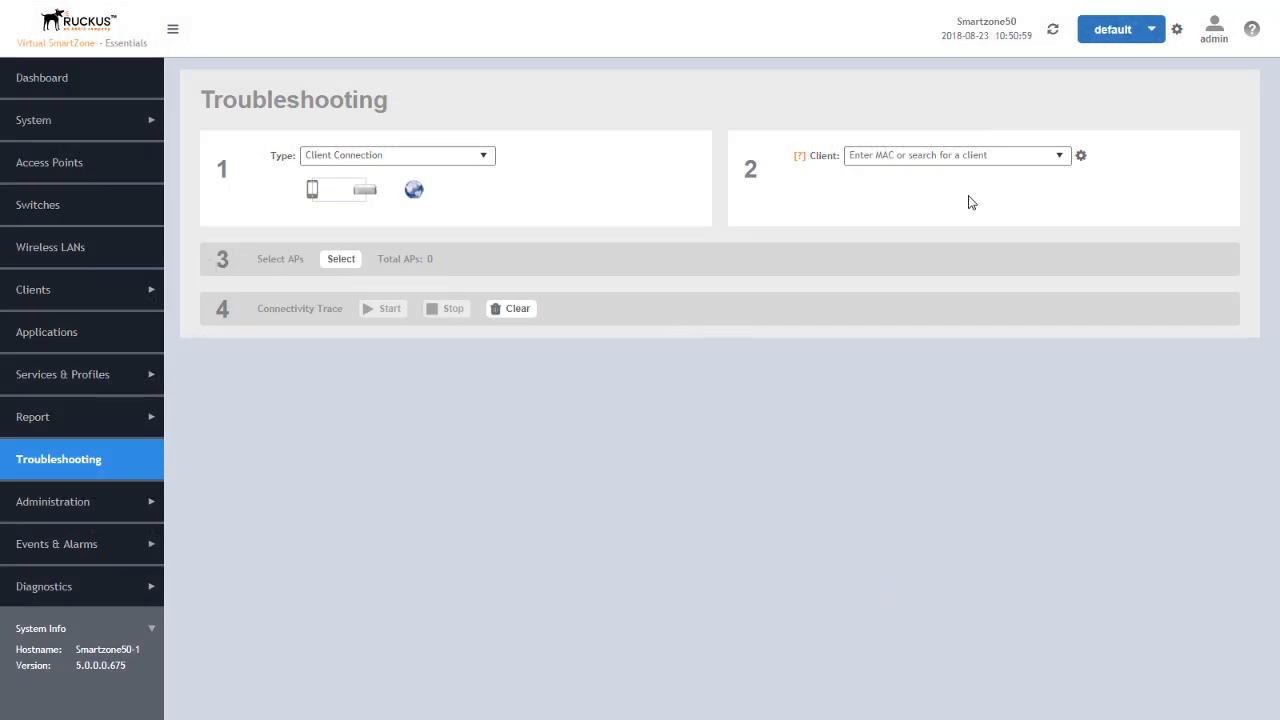
# - Check the Historical Client option in the client troubleshooting settings and set the table to search to Connected Client
pyautogui.click(1081, 156)
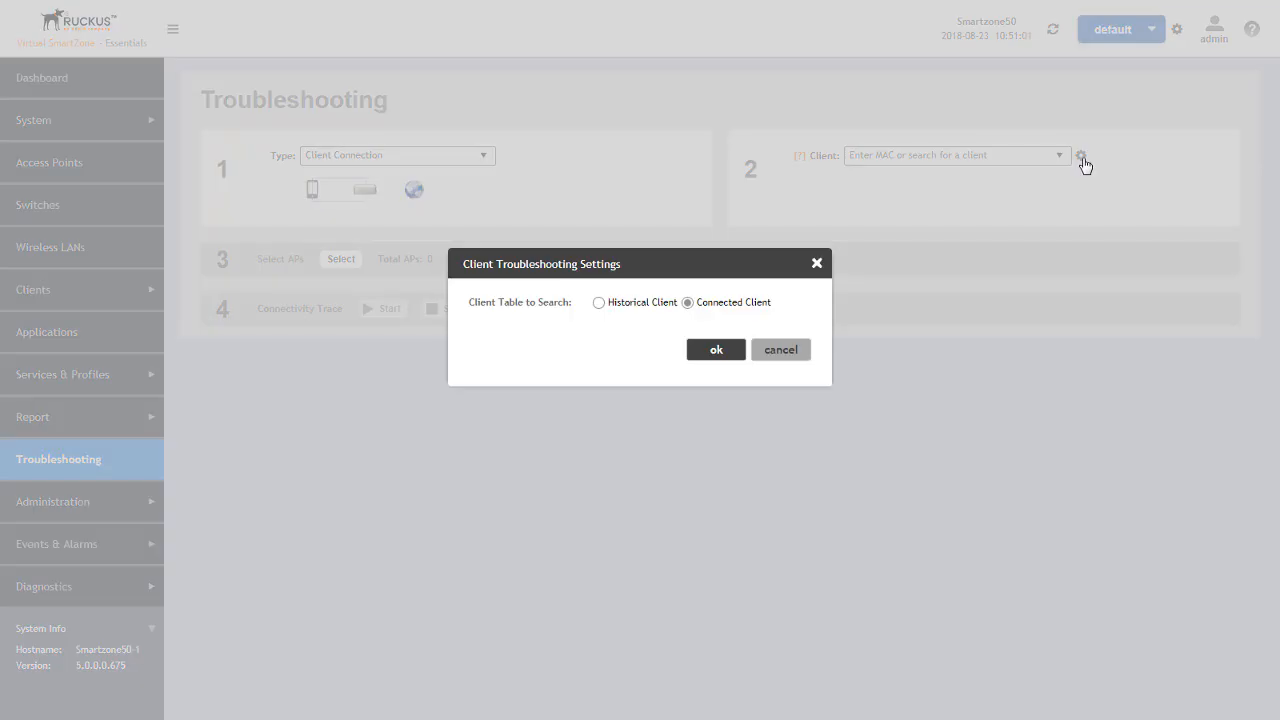
pyautogui.click(599, 303)
pyautogui.click(688, 303)
pyautogui.click(719, 355)
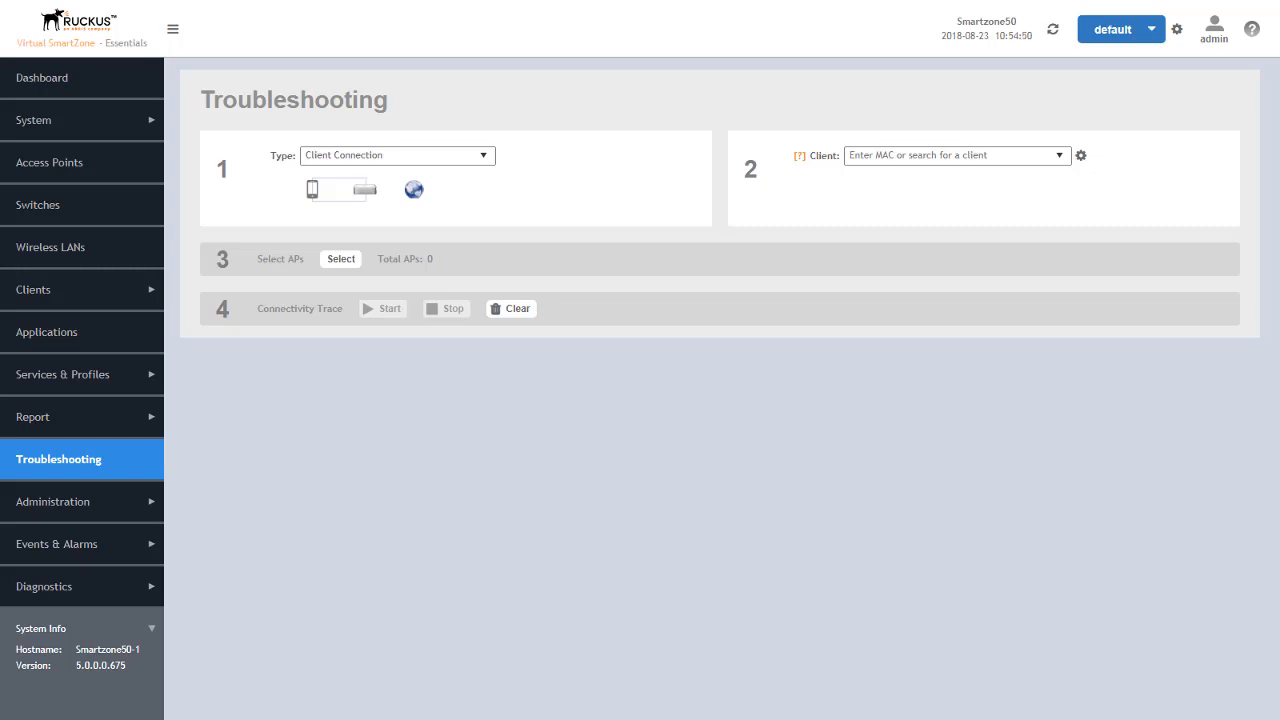
# - Search the troubleshooting clients by a hostname fragment, and replace that search with the OS type ios
pyautogui.click(933, 155)
pyautogui.write('jame')
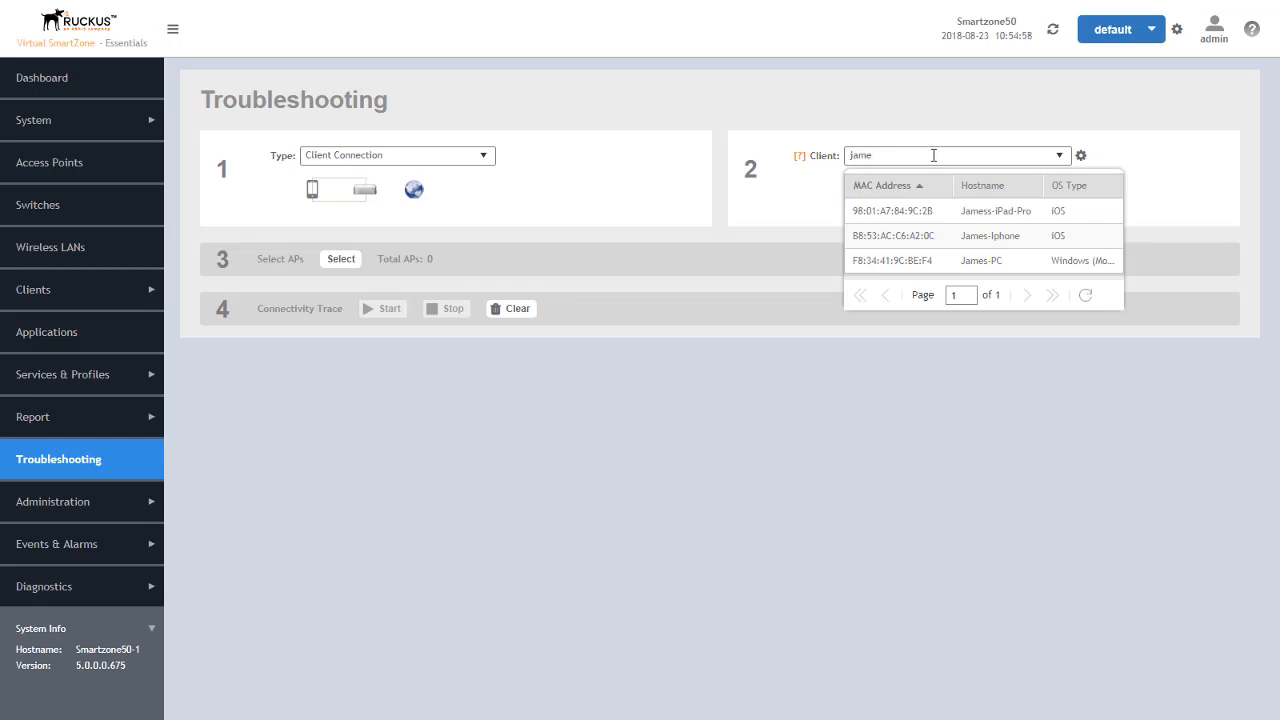
pyautogui.write('s')
pyautogui.press('BackSpace')
pyautogui.press('BackSpace')
pyautogui.press('BackSpace')
pyautogui.press('BackSpace')
pyautogui.press('BackSpace')
pyautogui.write('ios')
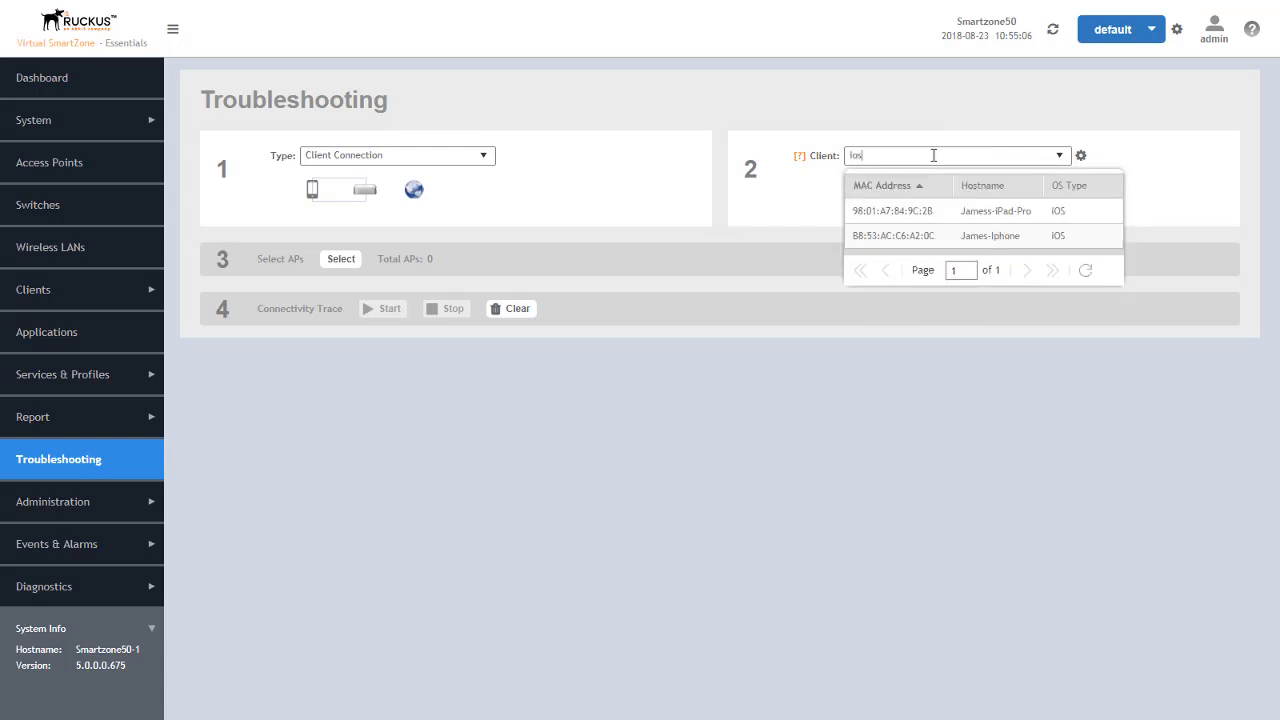
# - Search the troubleshooting clients by the MAC fragment 9c, combined with a hostname fragment in parentheses
pyautogui.press('BackSpace')
pyautogui.press('BackSpace')
pyautogui.press('BackSpace')
pyautogui.write('9c')
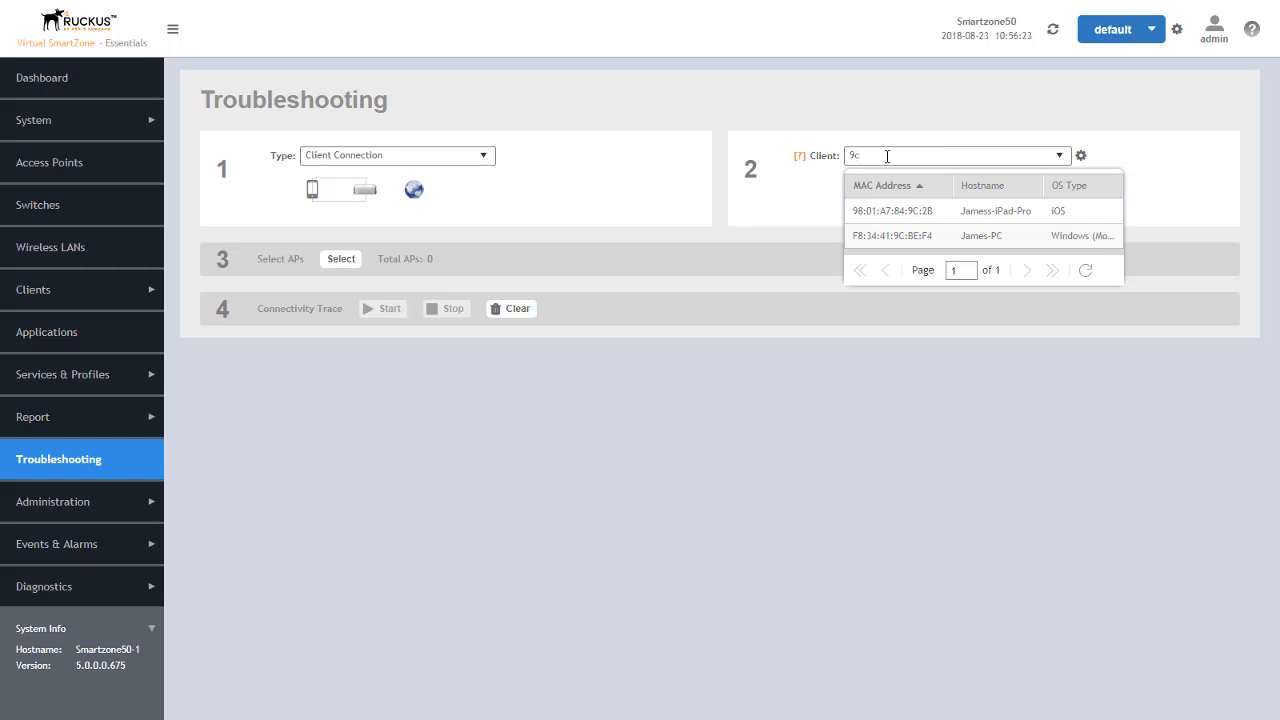
pyautogui.write('(jamess')
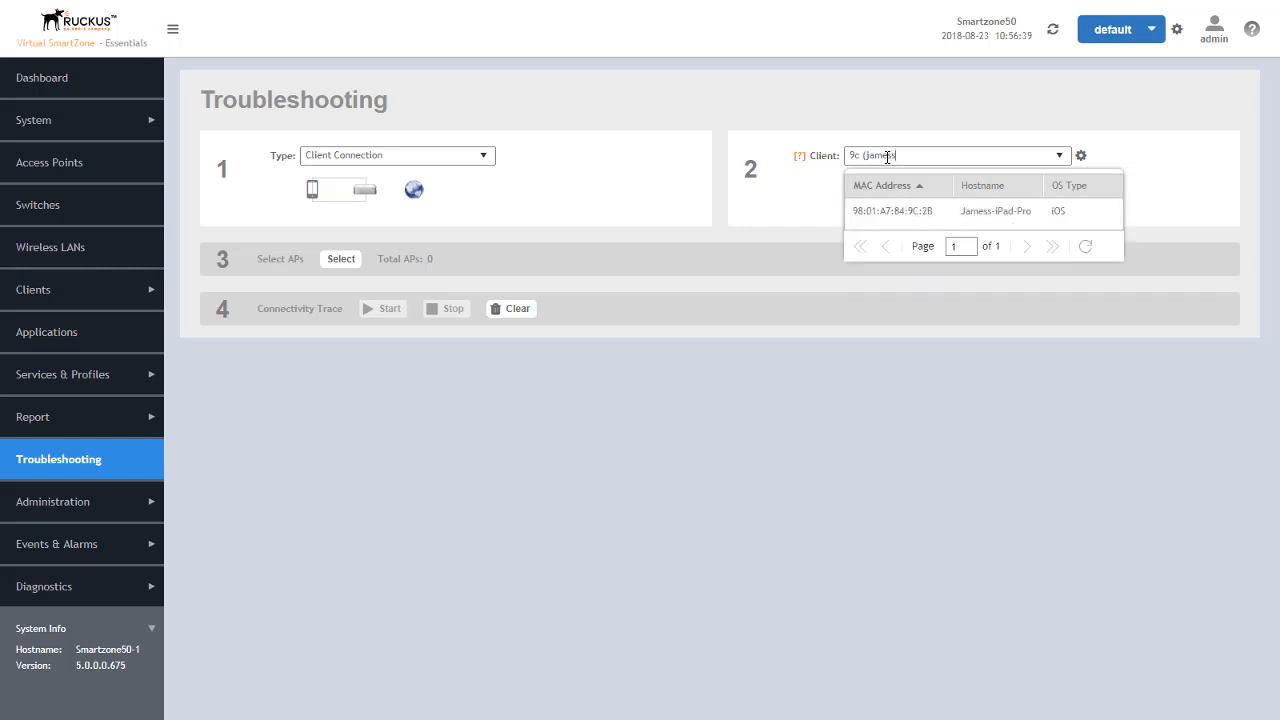
pyautogui.write(')')
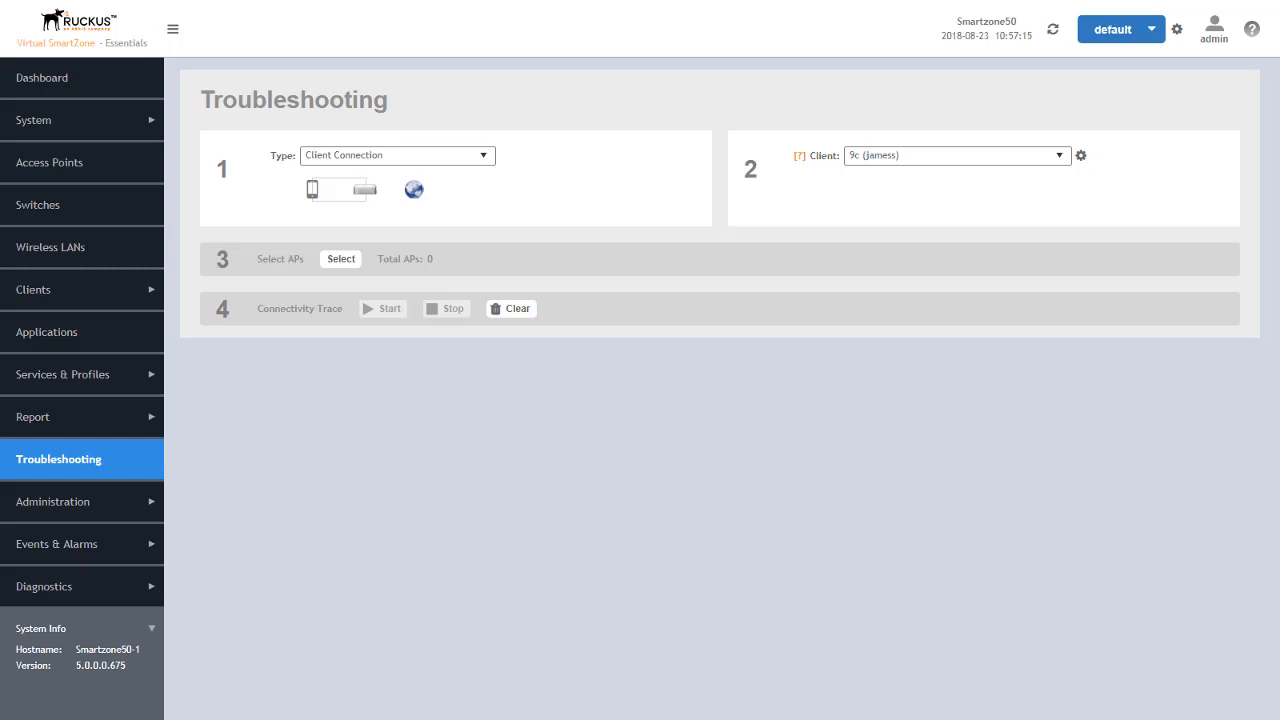
# - Review the redirection settings of the First_Floor_Hotspot WISPr portal and close them without saving
pyautogui.click(66, 376)
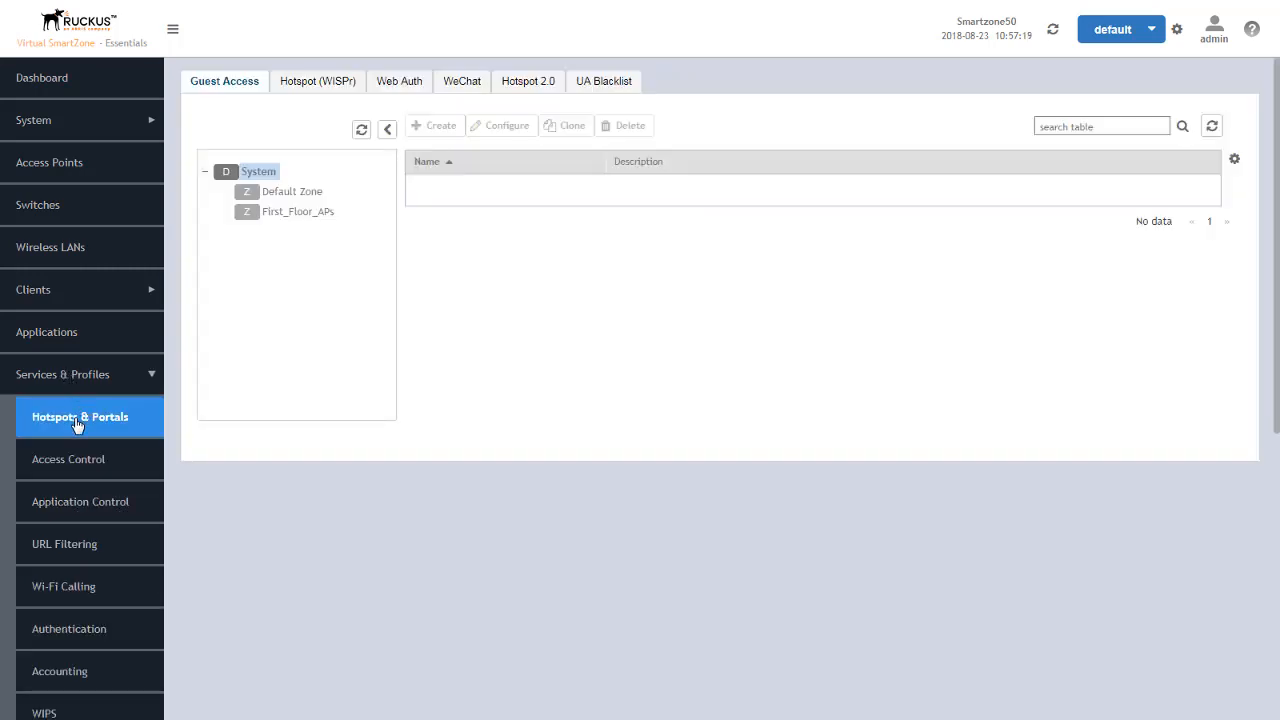
pyautogui.click(311, 88)
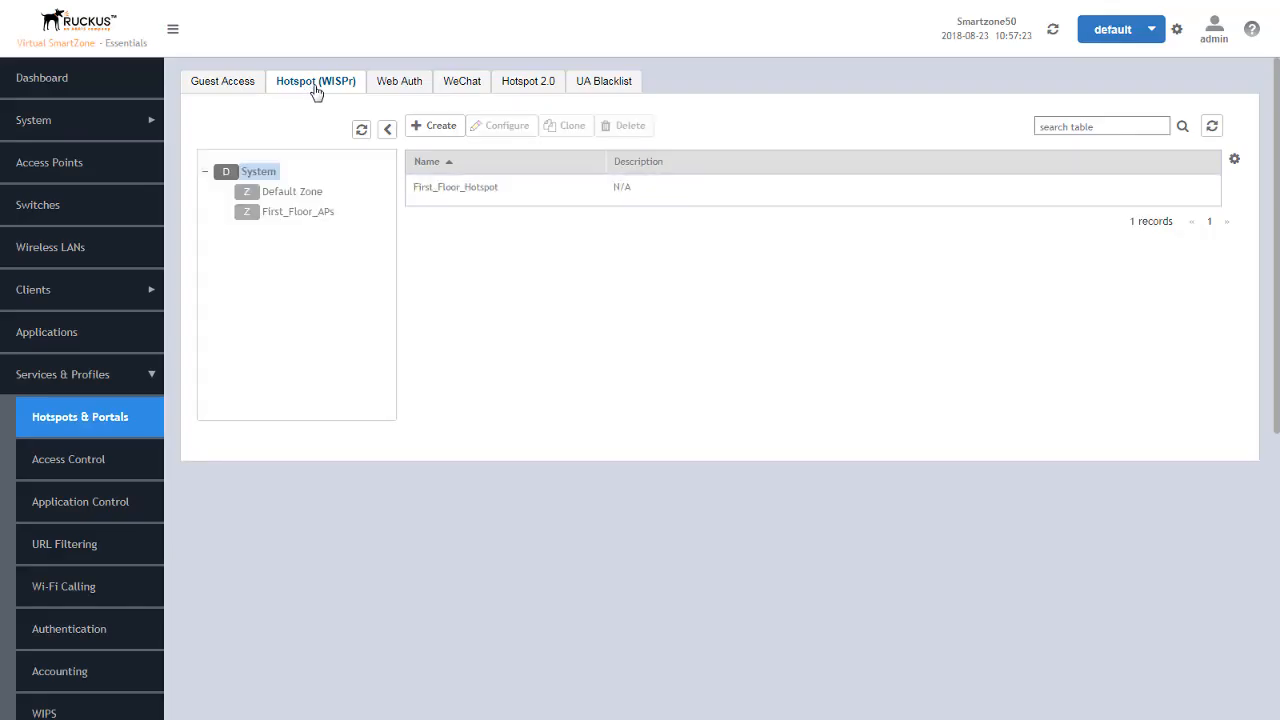
pyautogui.click(490, 187)
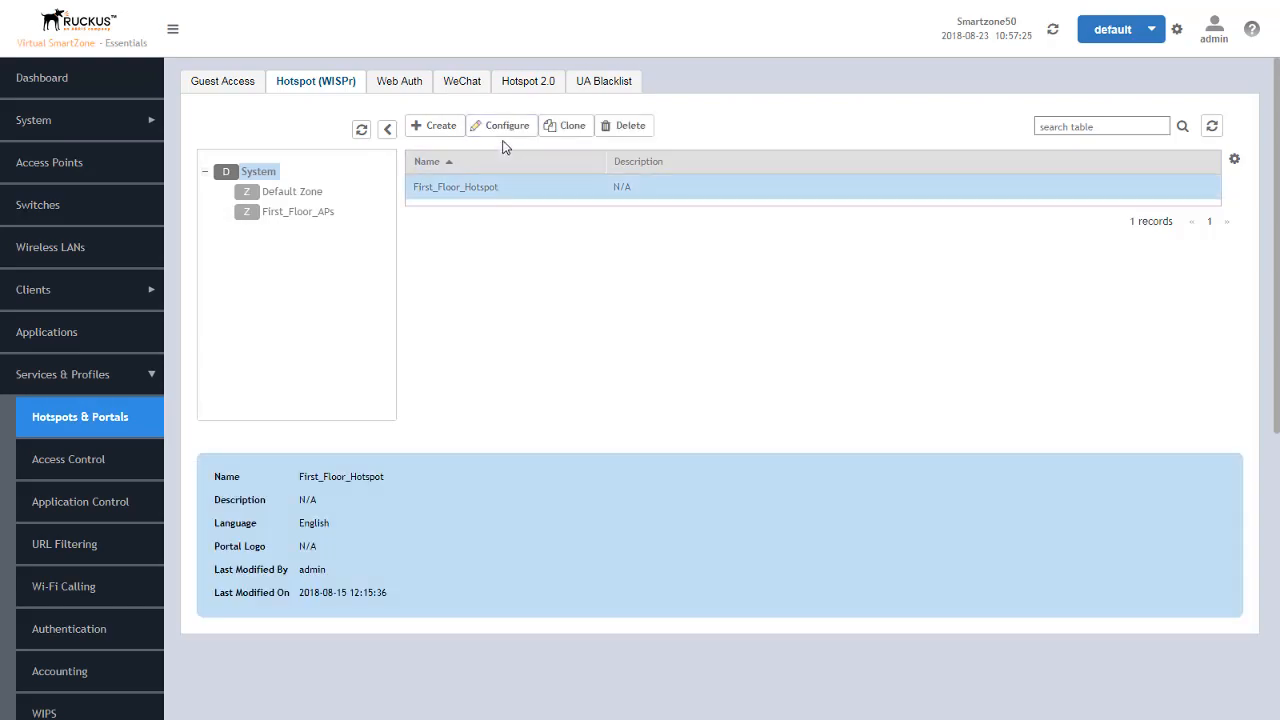
pyautogui.click(506, 126)
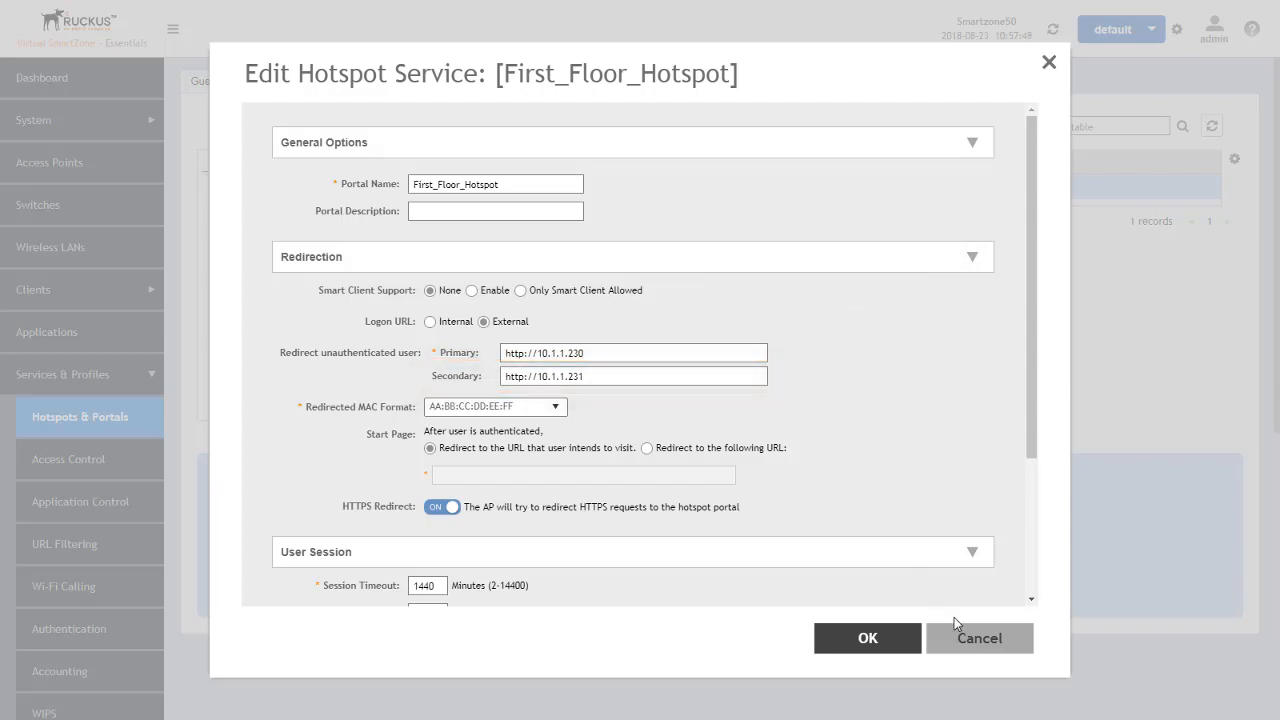
pyautogui.click(973, 645)
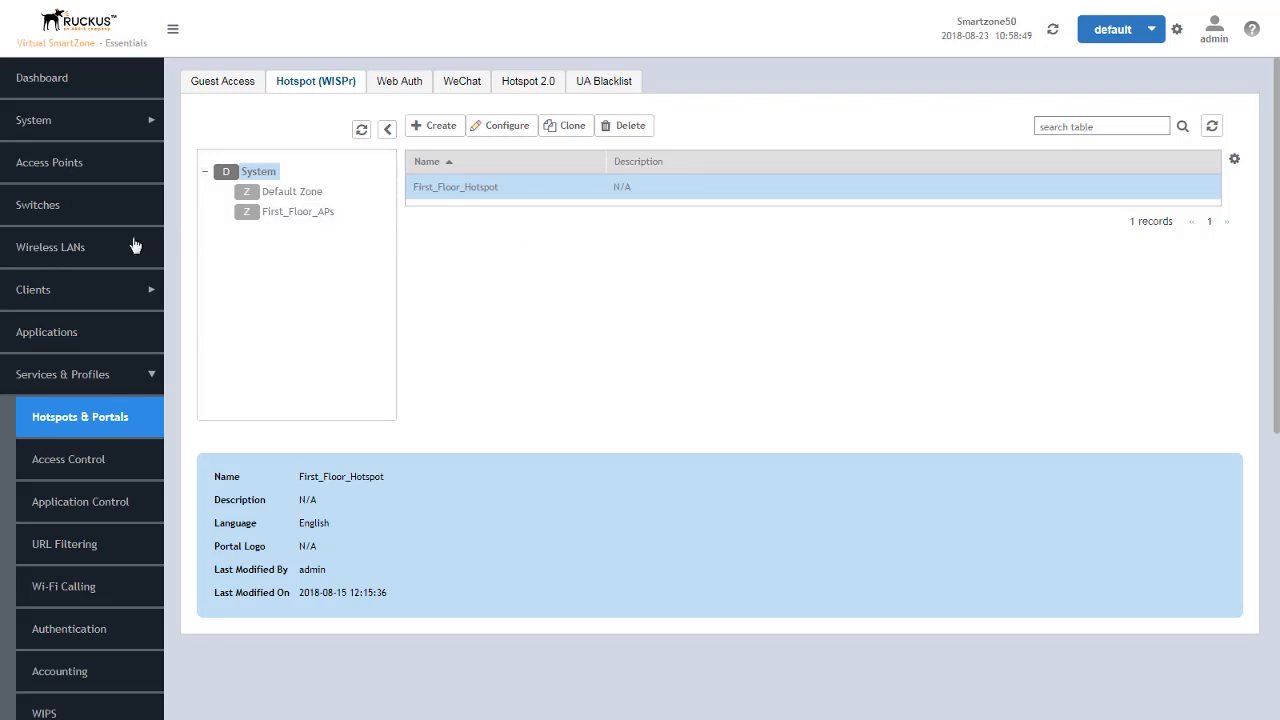
# - Start a new WLAN configuration with Hotspot (WISPr) as its authentication type
pyautogui.click(62, 252)
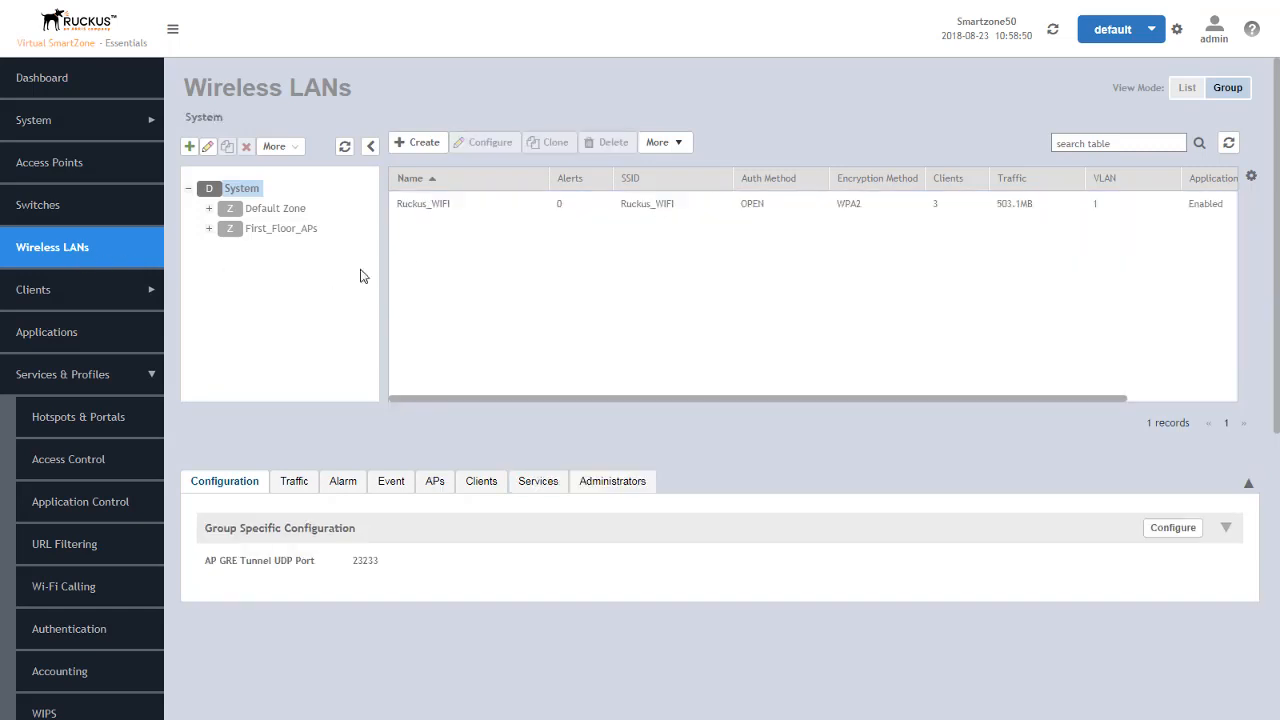
pyautogui.click(421, 146)
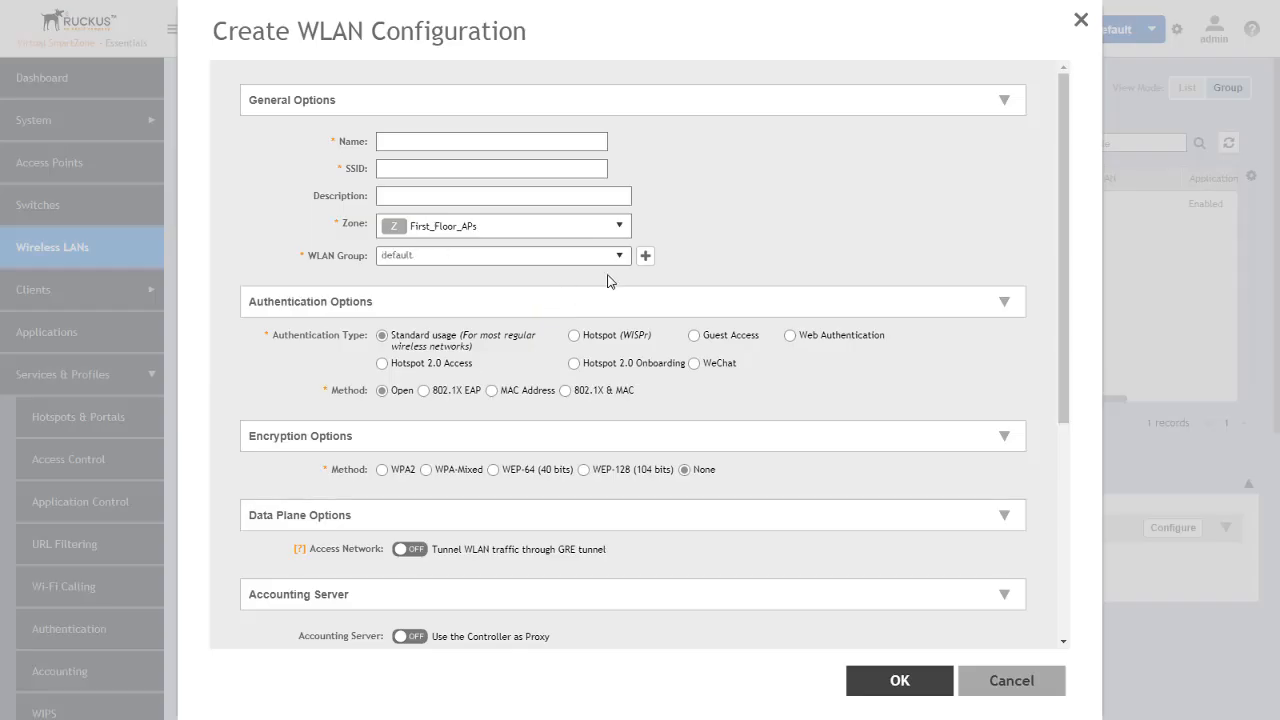
pyautogui.click(596, 337)
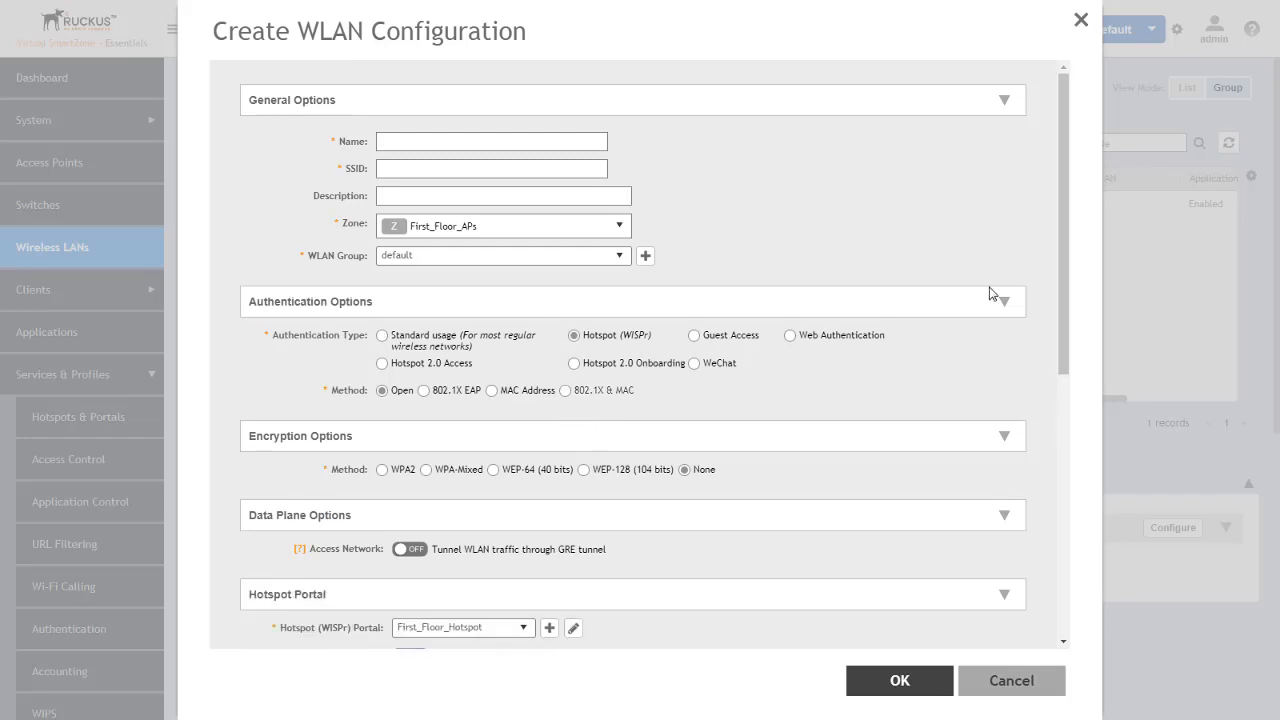
pyautogui.moveTo(1064, 270); pyautogui.dragTo(1040, 447)
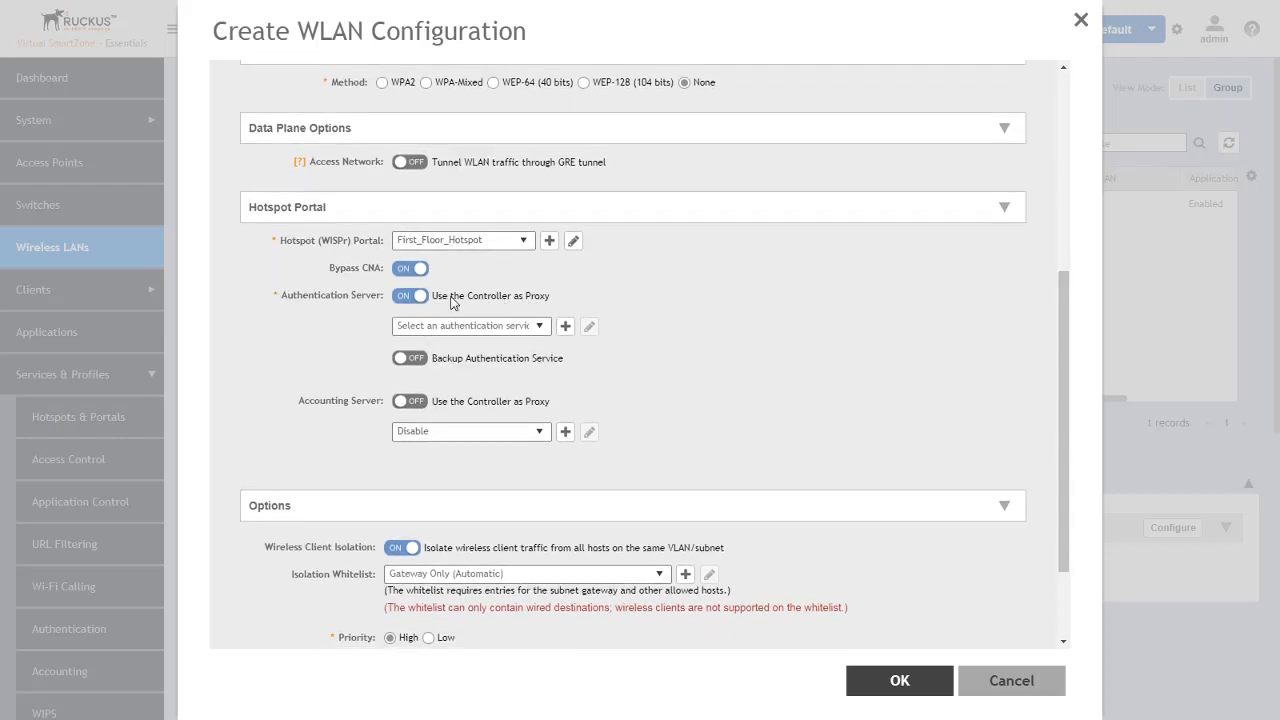
# - Set Proxy AAA Service as the authentication server with Non-Proxy AAA as backup, and discard the new WLAN configuration
pyautogui.click(540, 332)
pyautogui.click(477, 422)
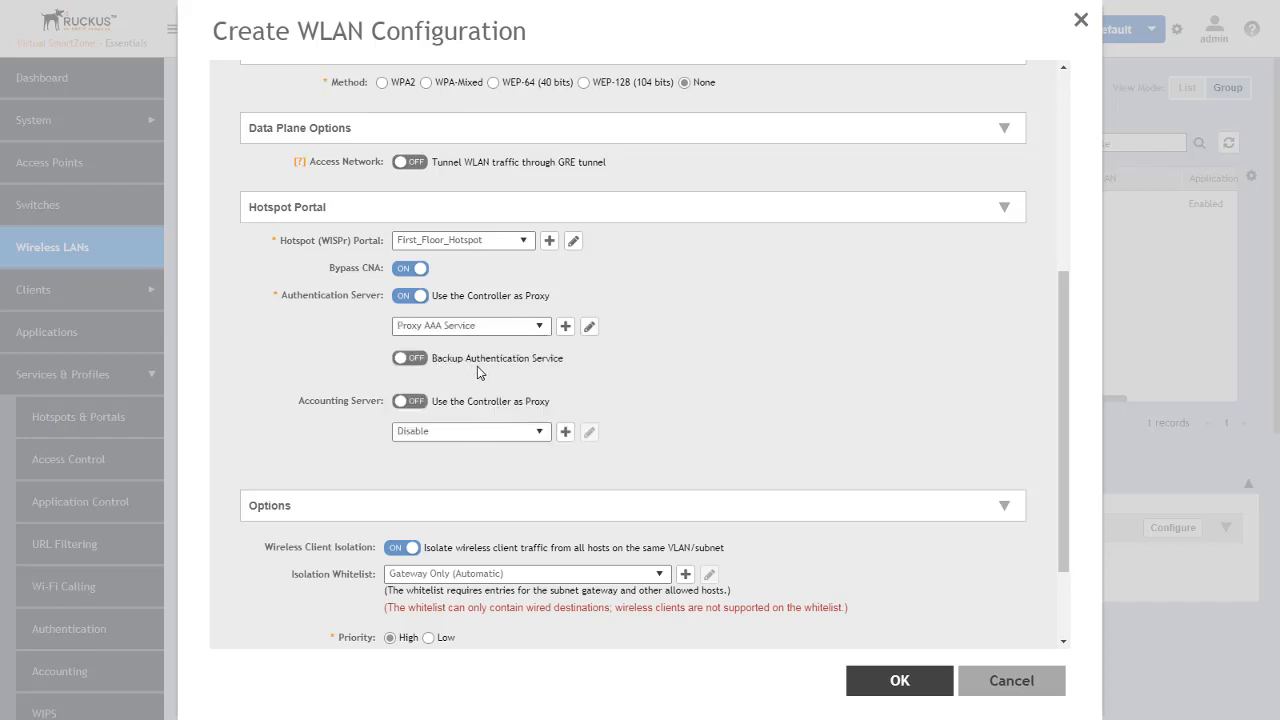
pyautogui.click(410, 359)
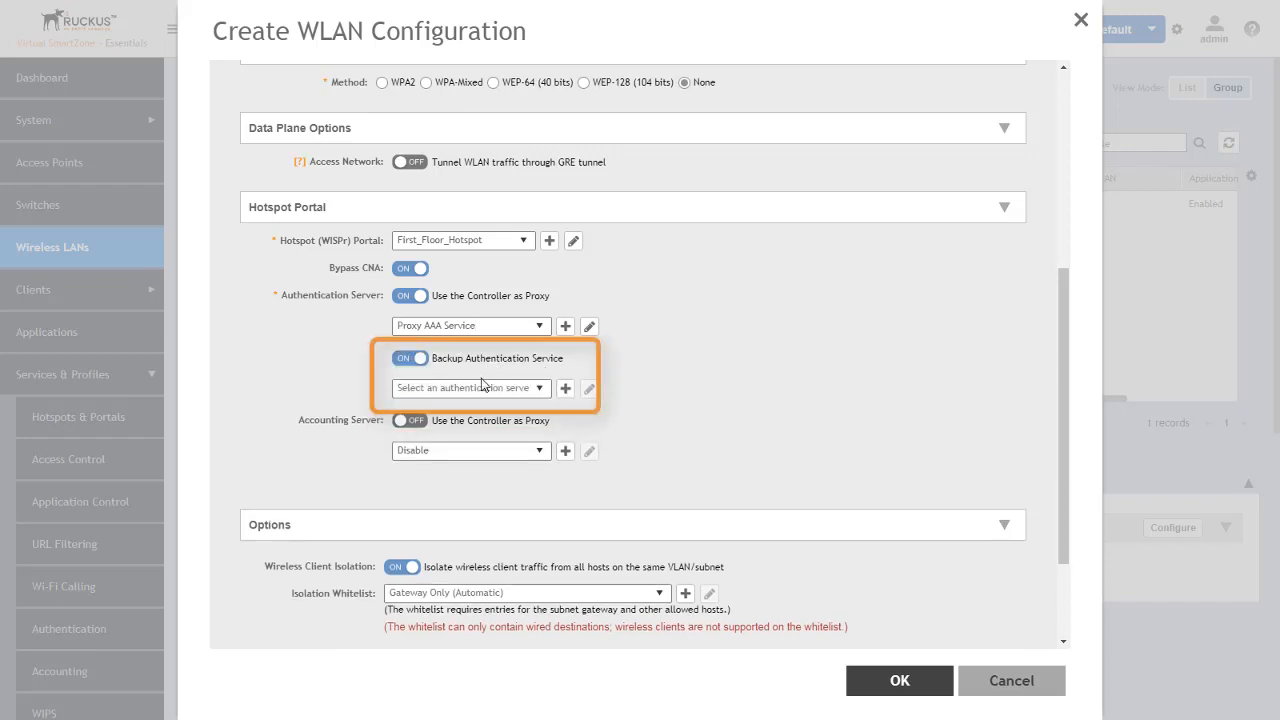
pyautogui.click(541, 392)
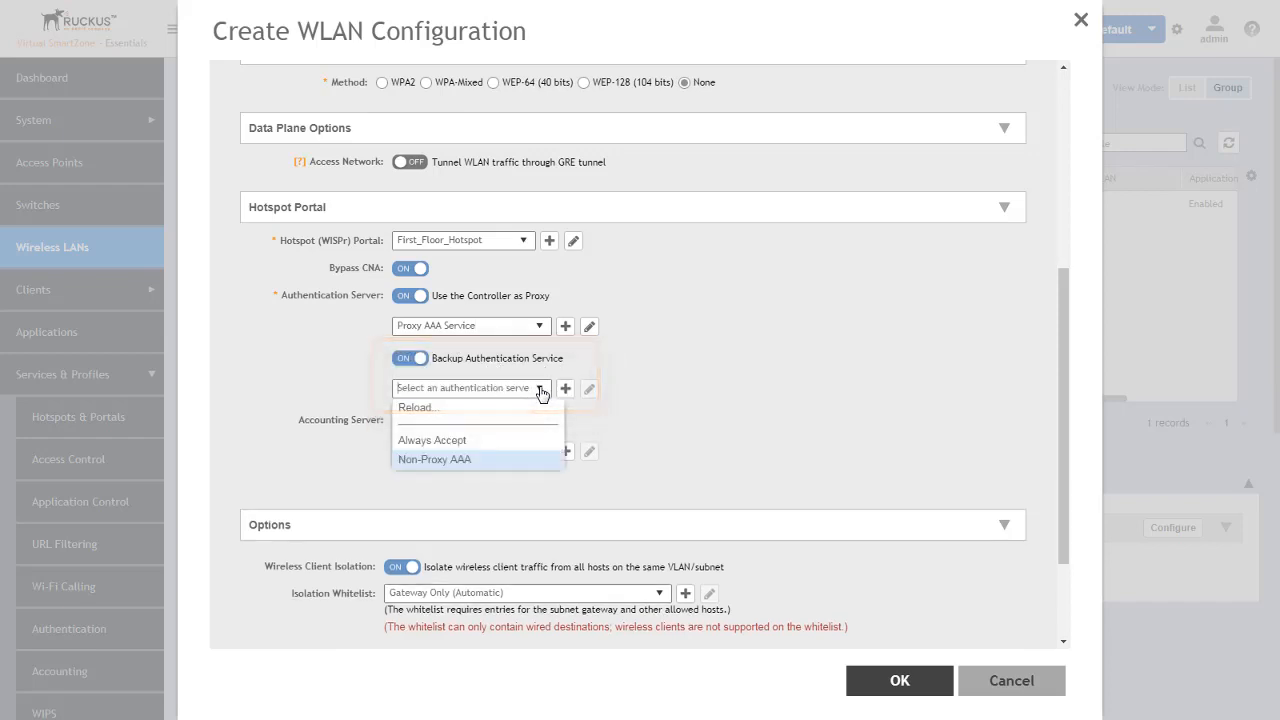
pyautogui.click(437, 462)
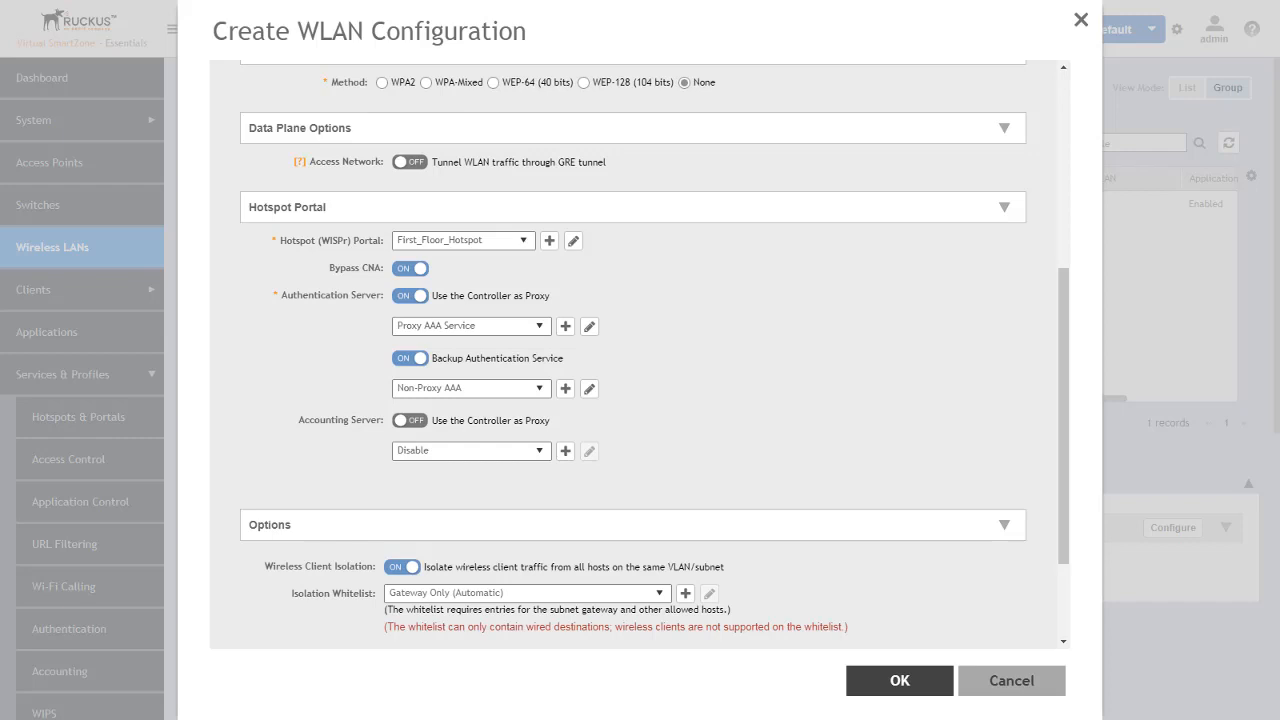
pyautogui.click(982, 667)
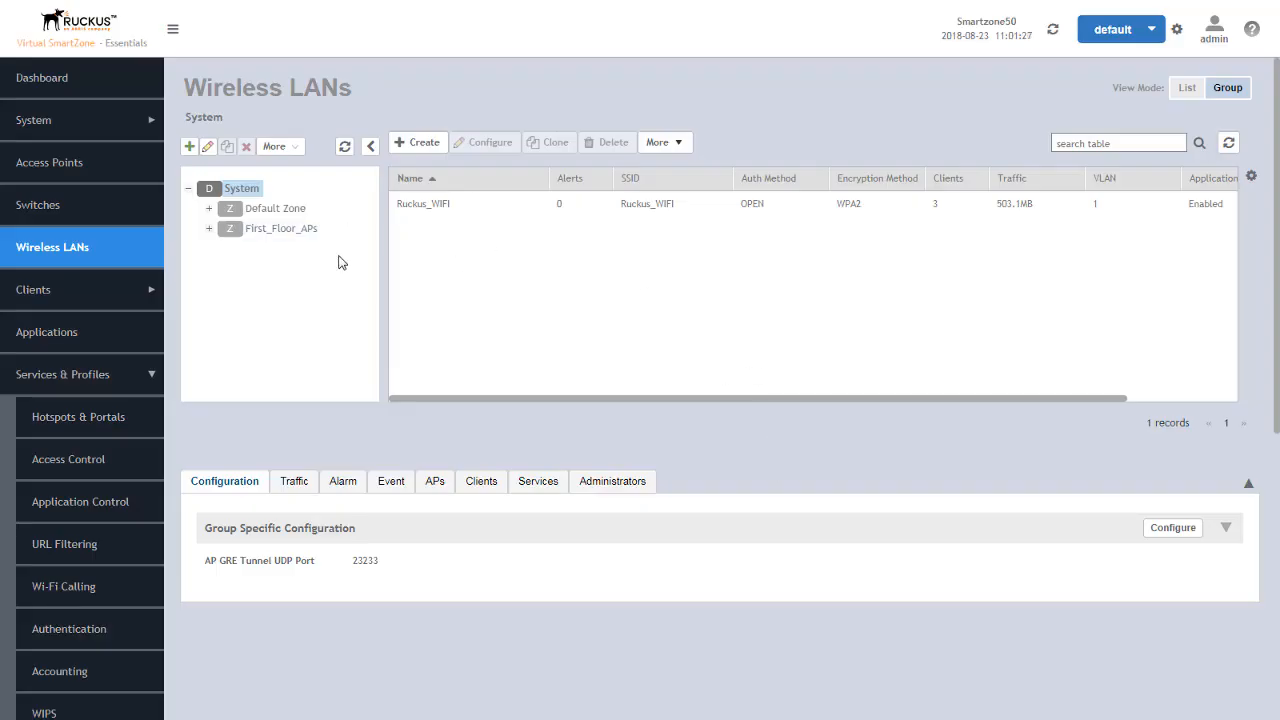
# - Enable mesh networking with the 2.4GHz radio option for the First_Floor_APs zone, and discard the zone changes
pyautogui.click(275, 232)
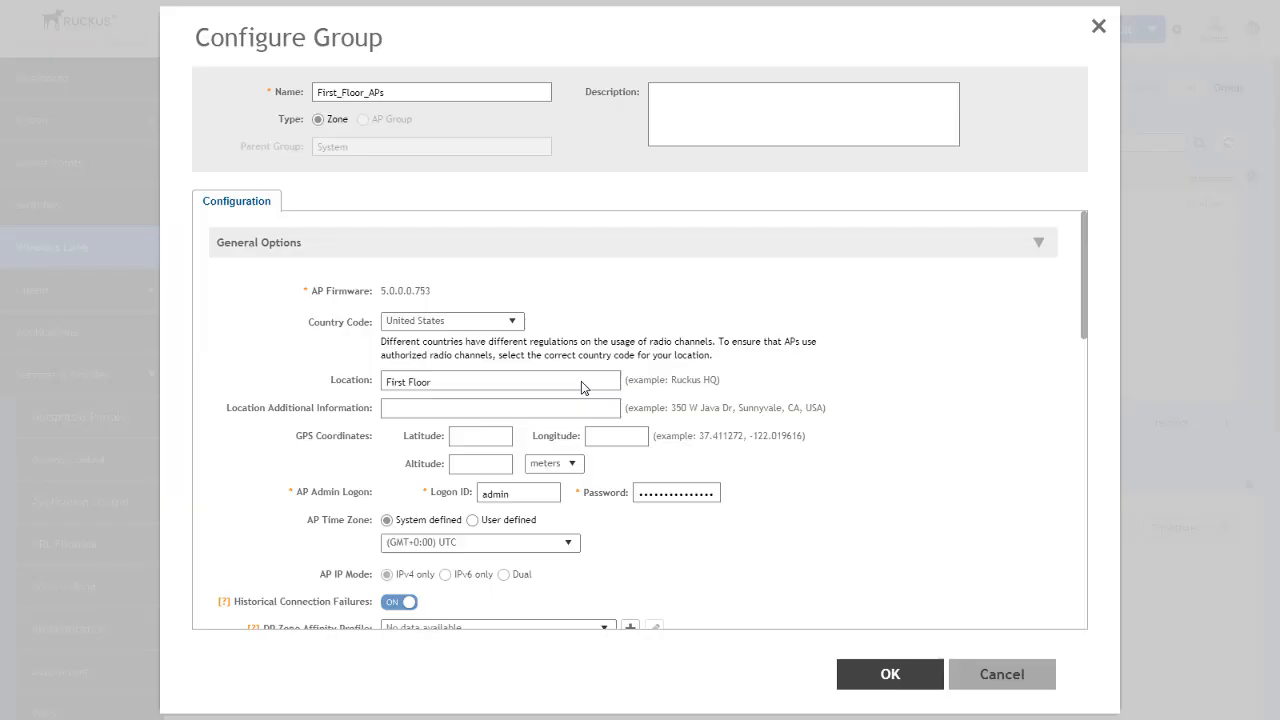
pyautogui.scroll(-4, 600, 380)
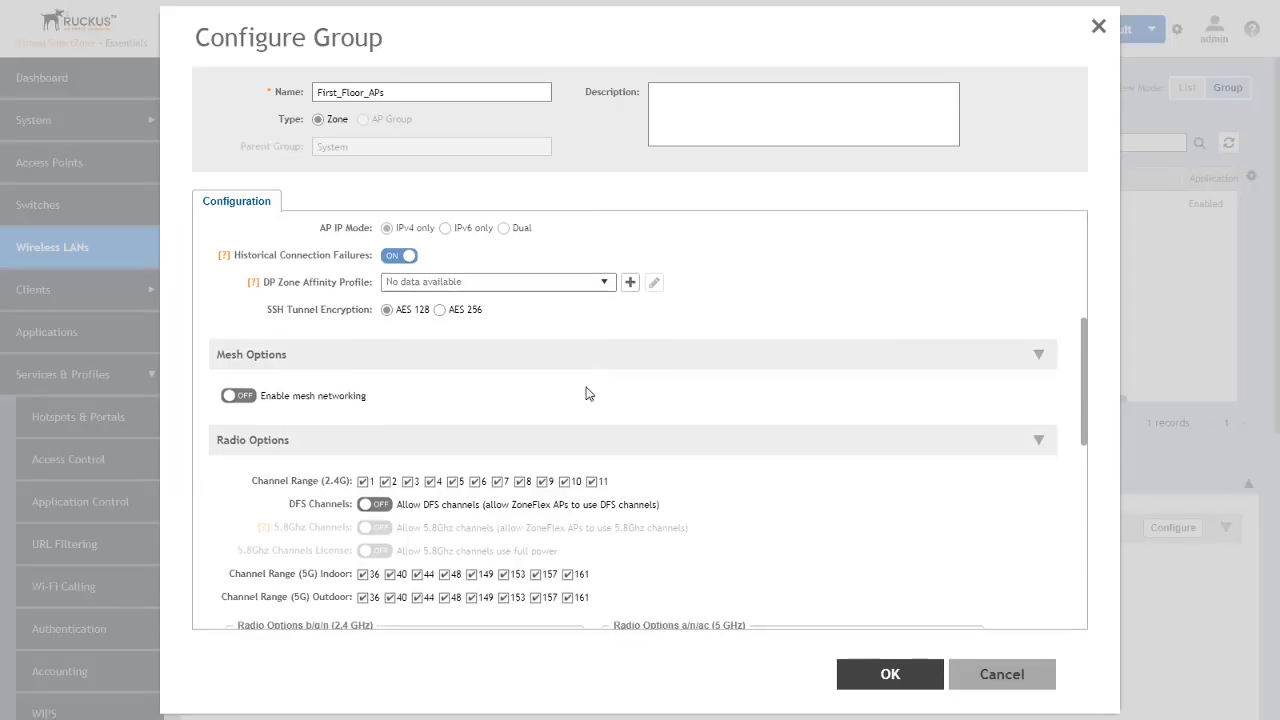
pyautogui.click(239, 396)
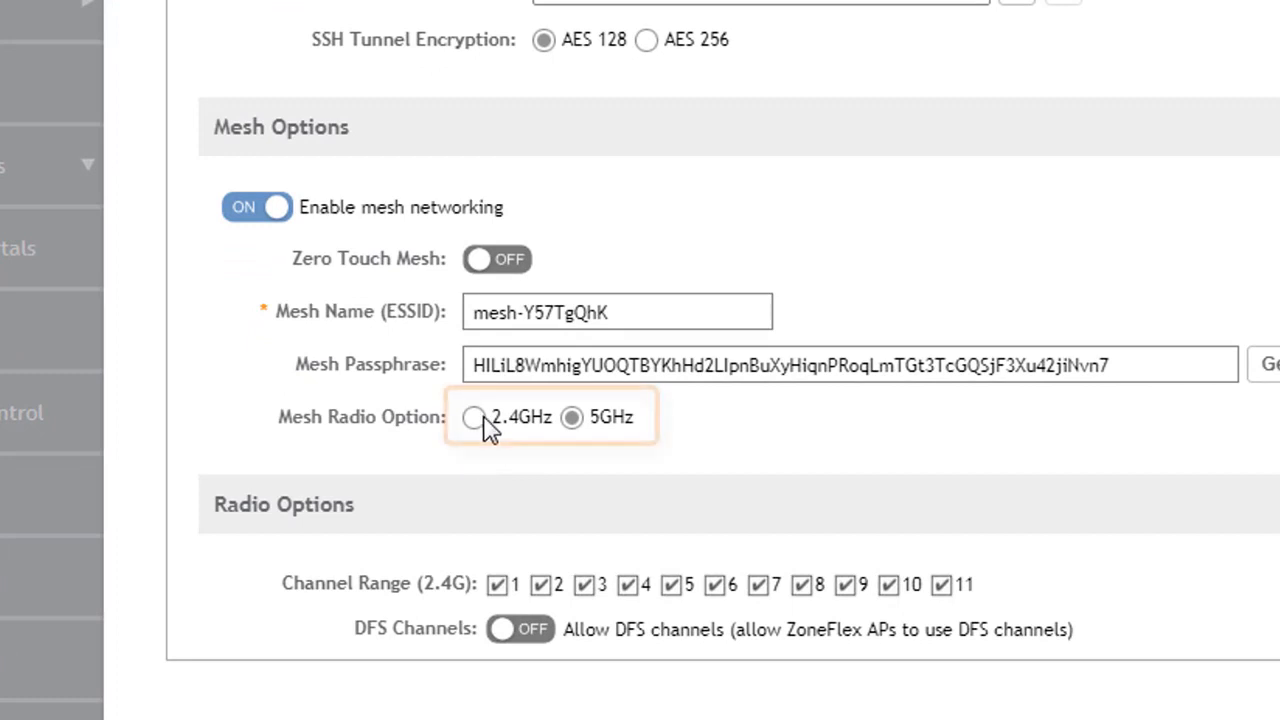
pyautogui.click(474, 420)
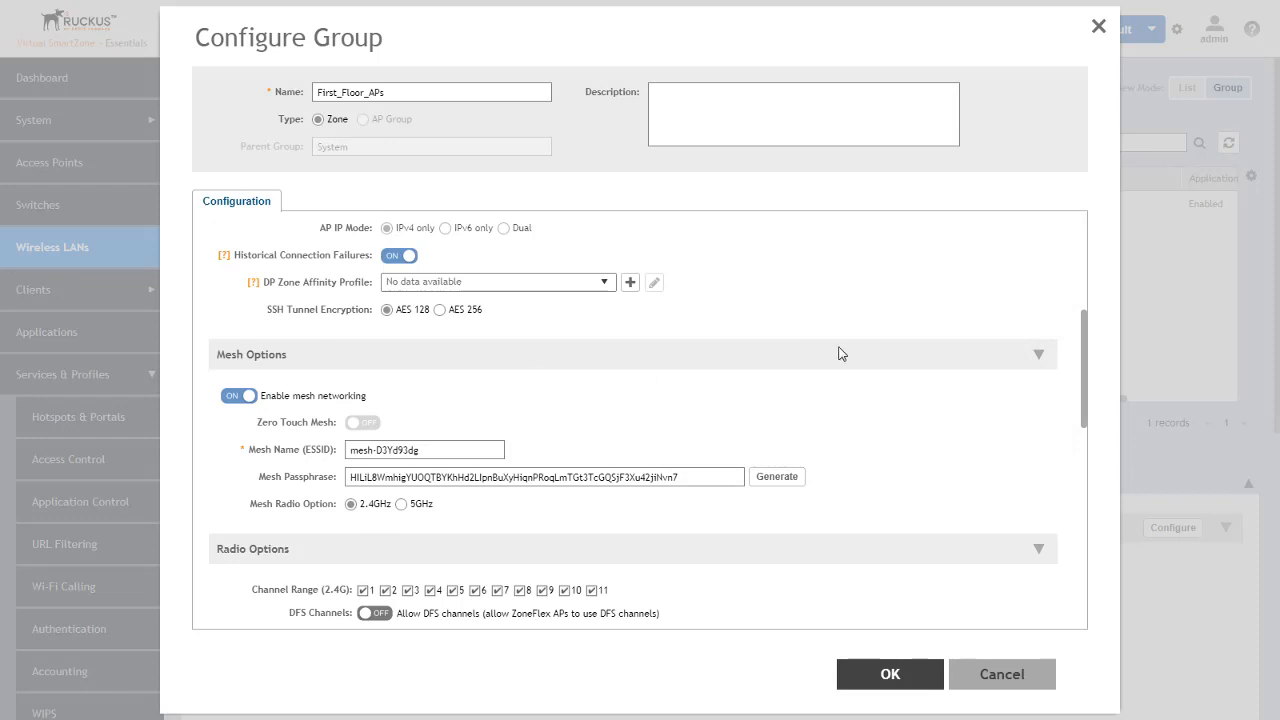
pyautogui.click(993, 675)
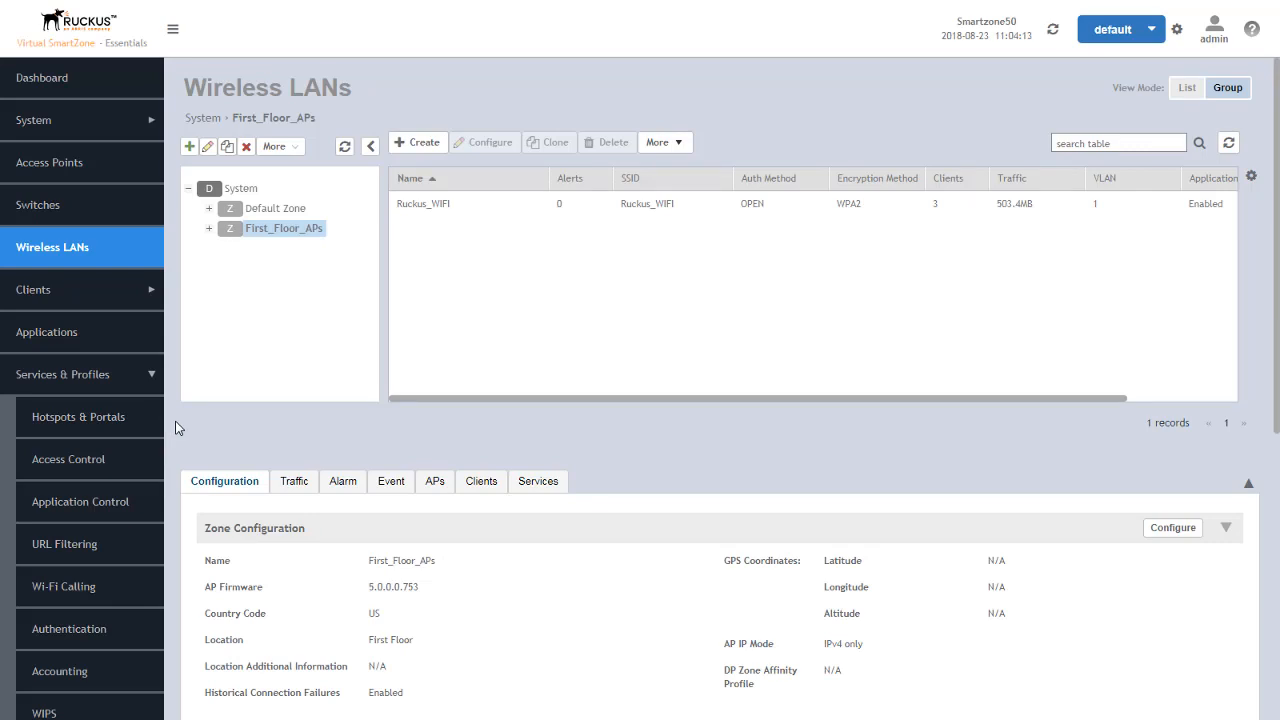
# - Open a new Ruckus GRE tunnel profile to review its tunnel encryption options, and close it without saving
pyautogui.scroll(-3, 175, 428)
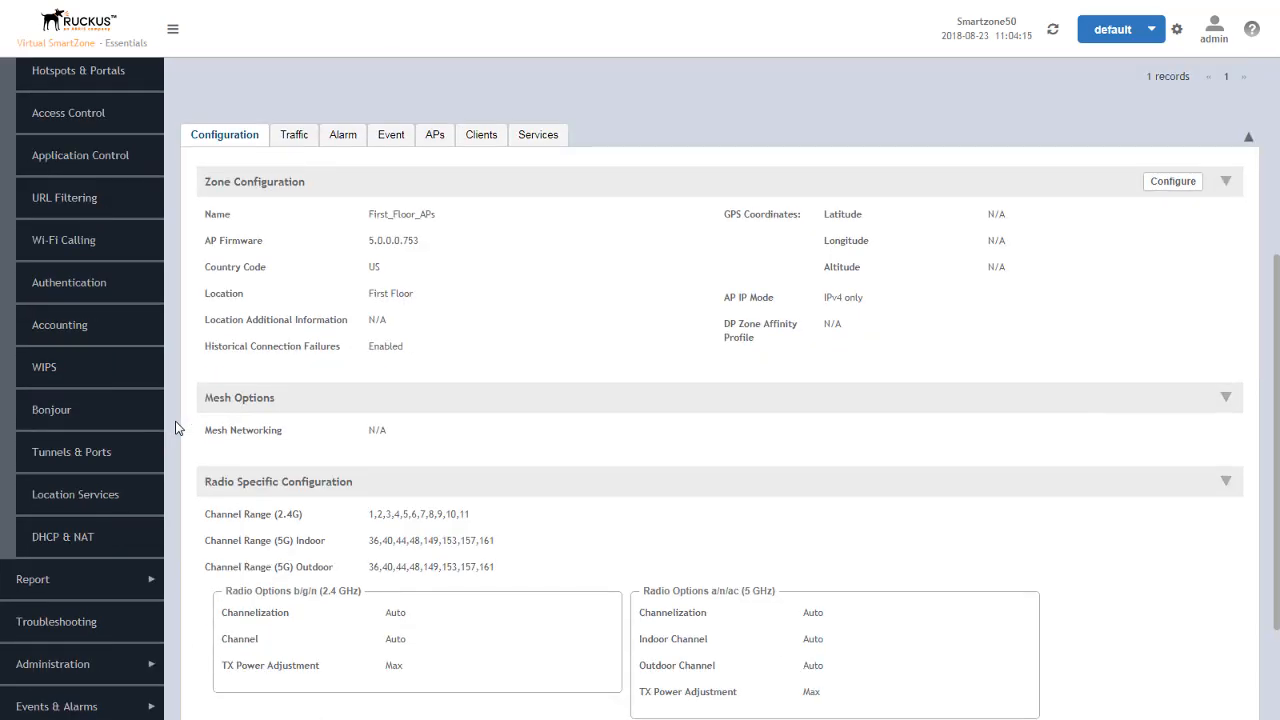
pyautogui.click(67, 456)
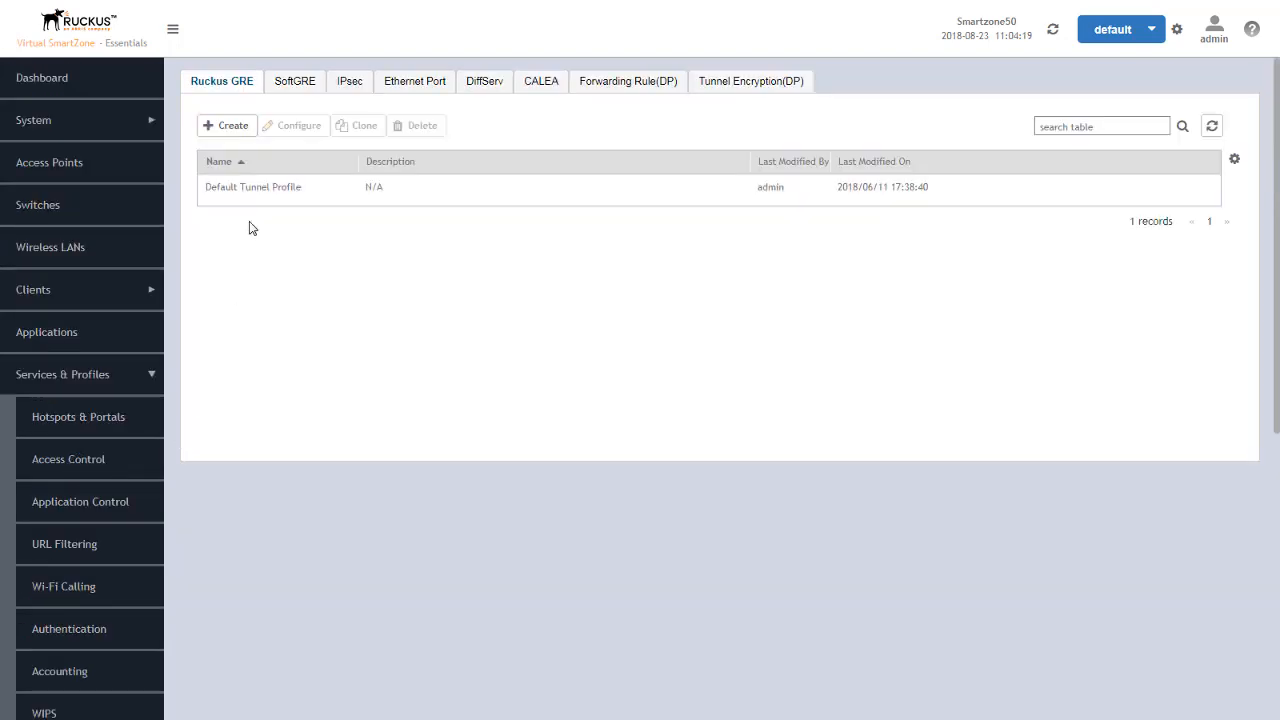
pyautogui.click(230, 127)
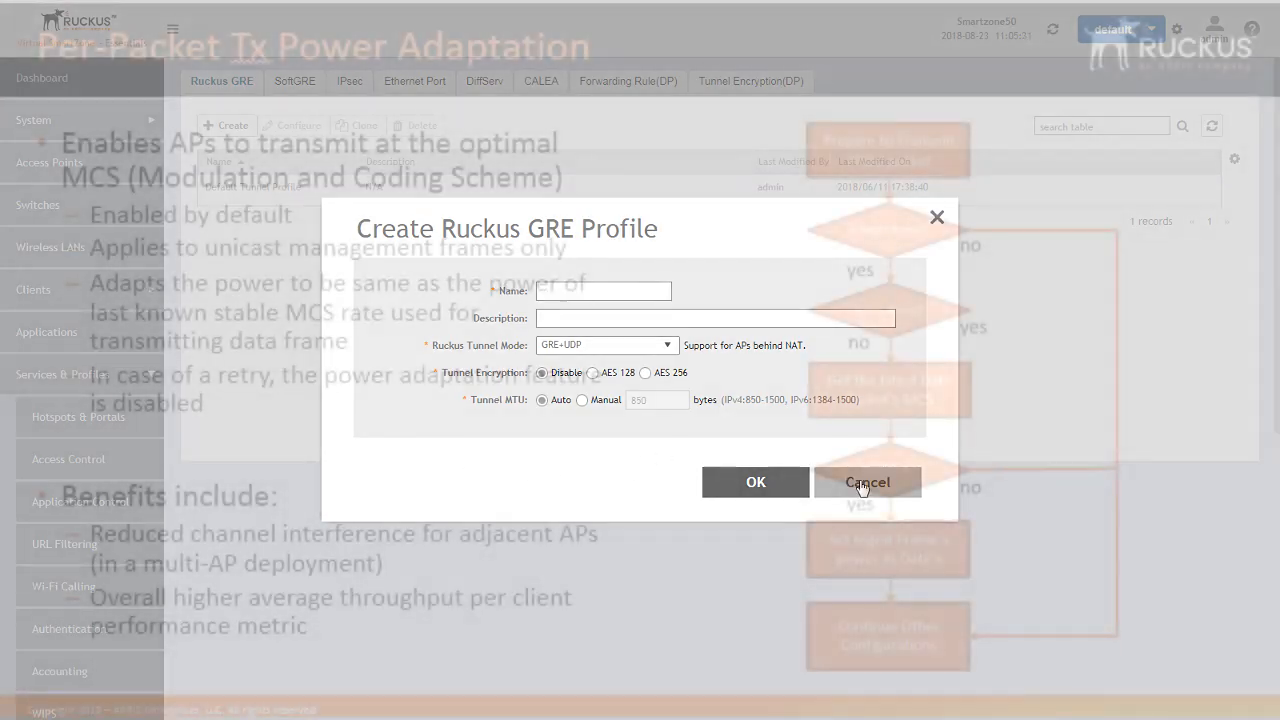
pyautogui.click(860, 486)
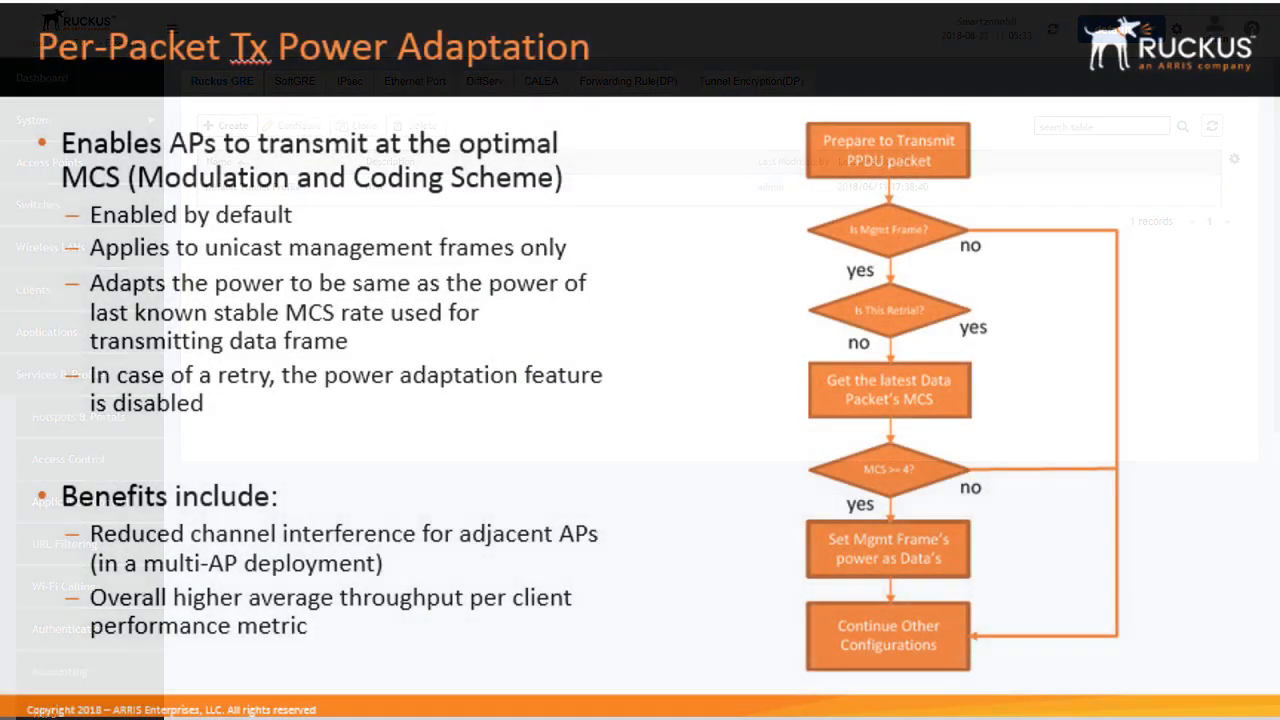